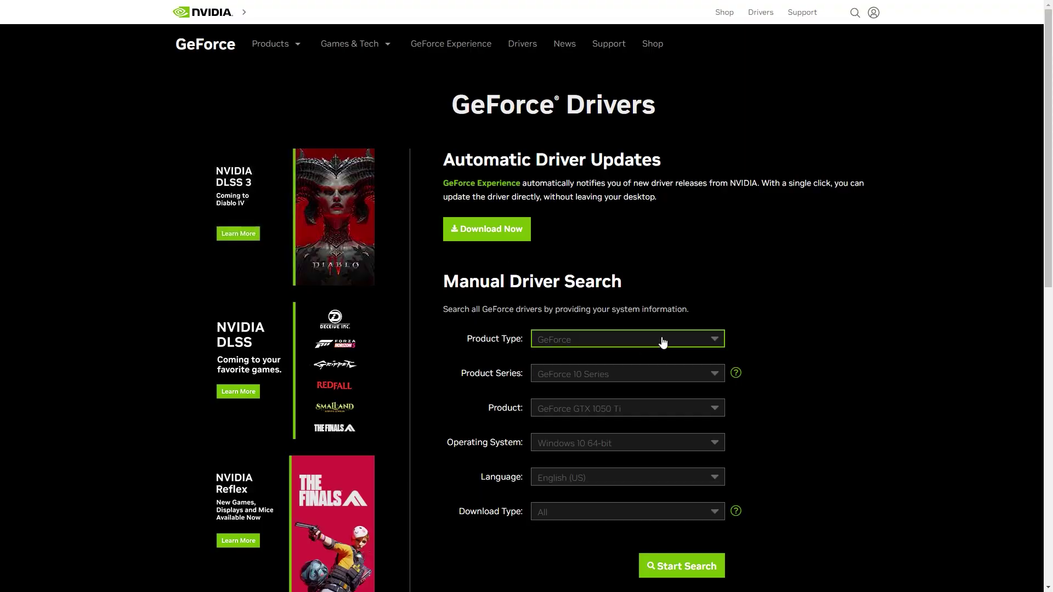
# - Search NVIDIA drivers for GeForce 10 Series GTX 1050 Ti, Windows 10 64-bit, Game Ready Driver
pyautogui.click(660, 342)
pyautogui.click(629, 371)
pyautogui.scroll(-2, 627, 373)
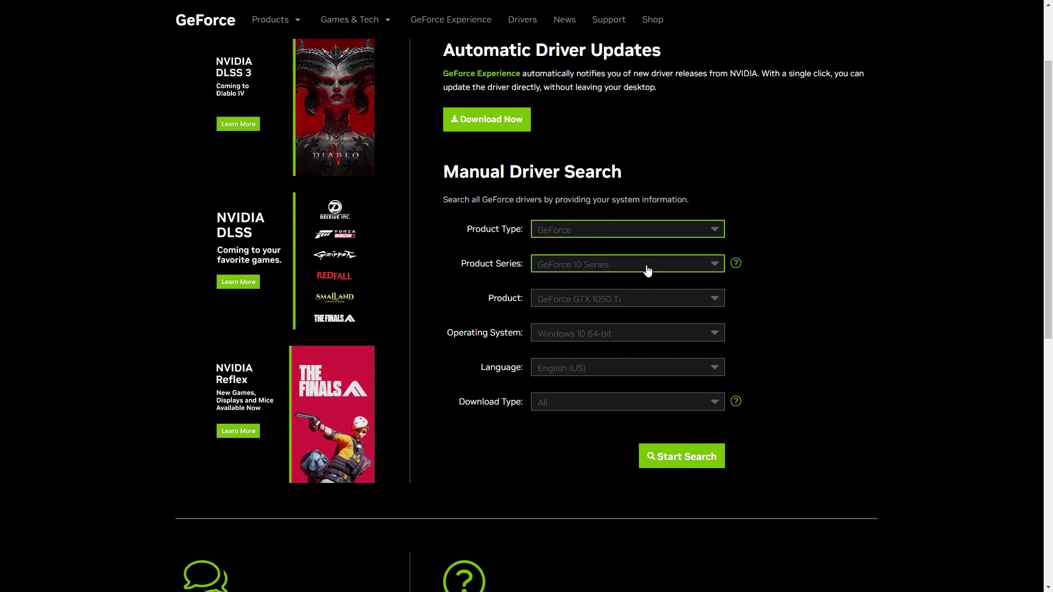
pyautogui.click(645, 265)
pyautogui.click(865, 344)
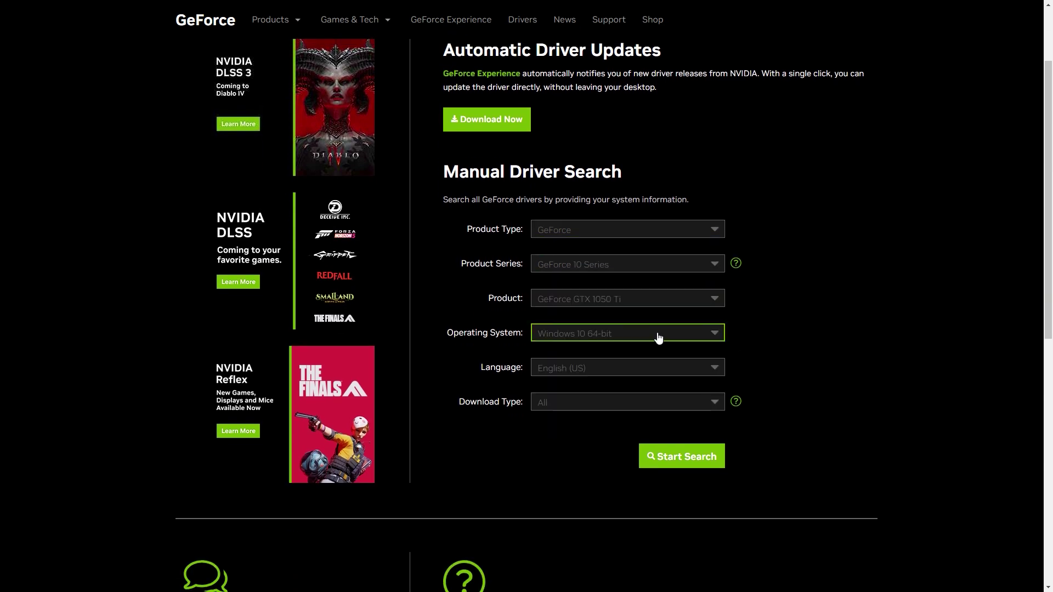
pyautogui.click(685, 300)
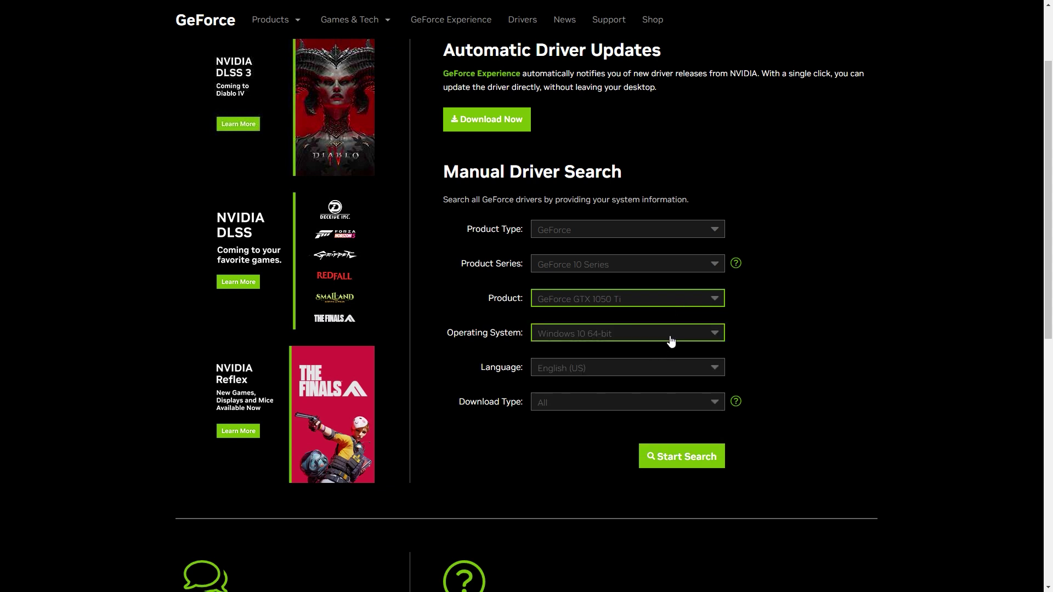
pyautogui.click(669, 337)
pyautogui.click(655, 368)
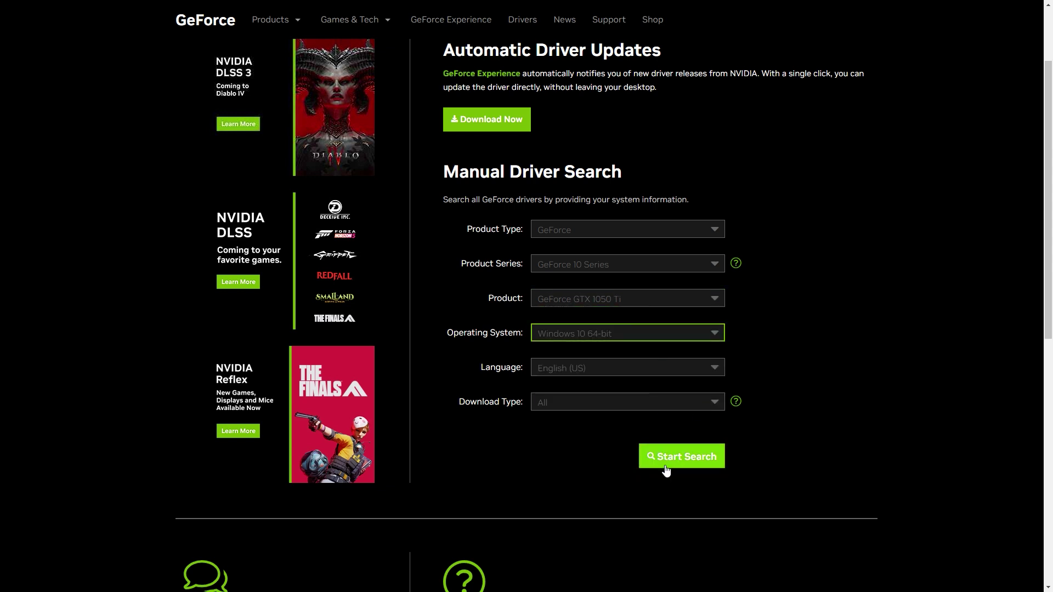
pyautogui.click(712, 401)
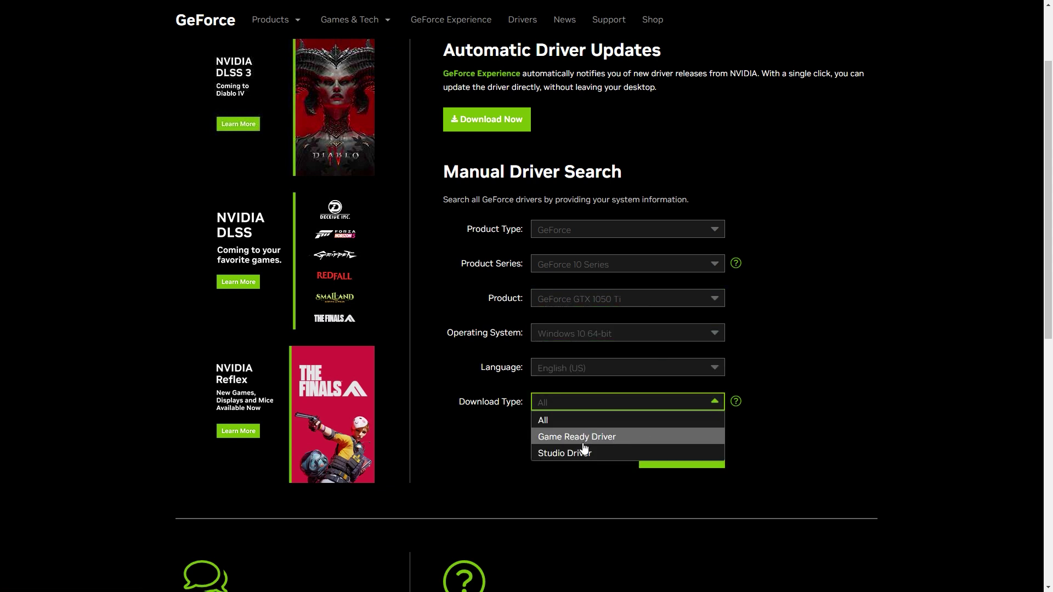
pyautogui.click(601, 442)
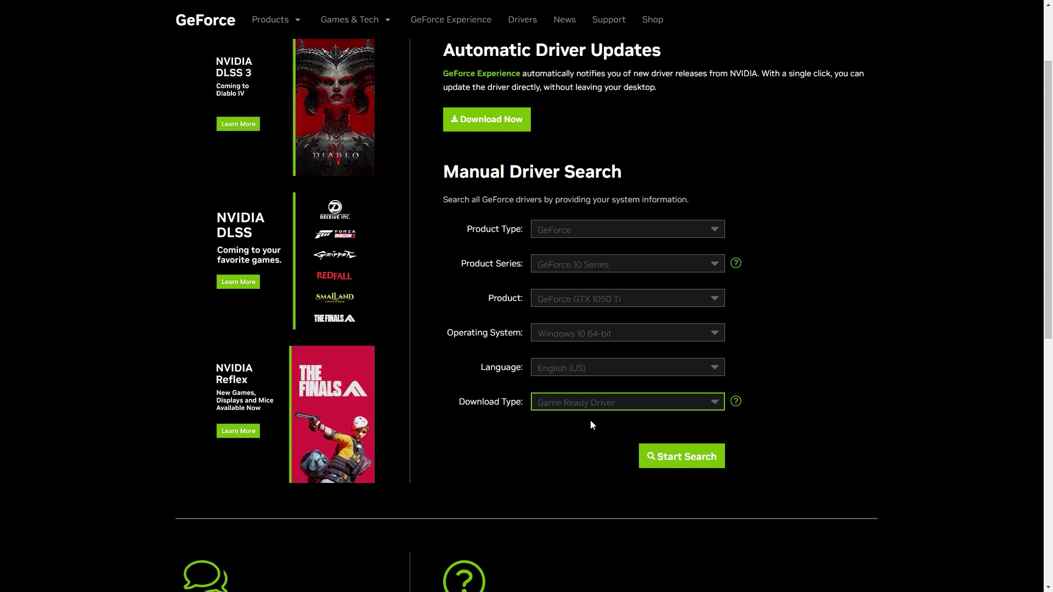
pyautogui.click(694, 465)
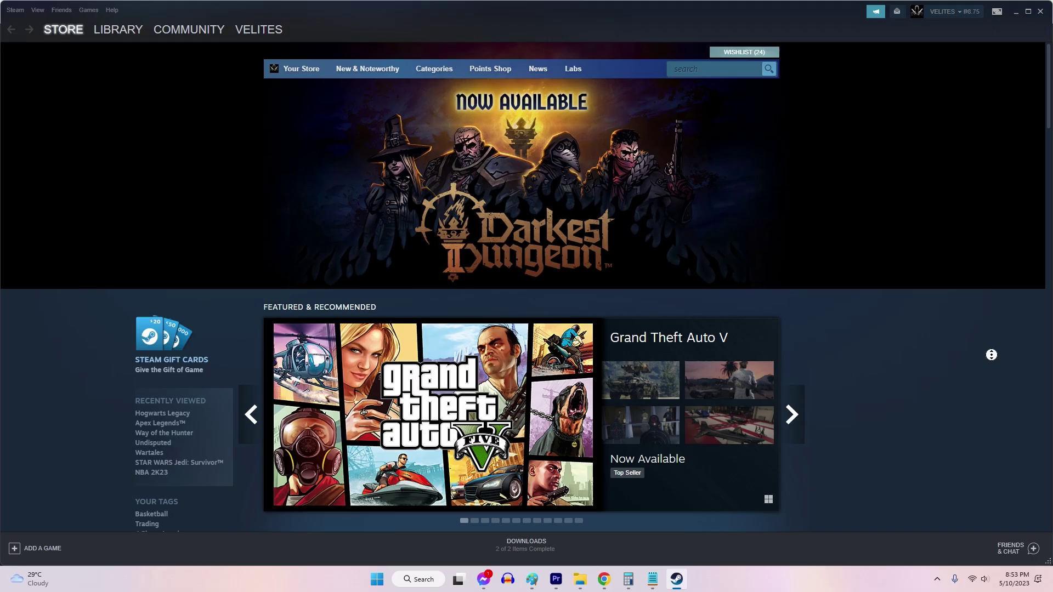
# - Verify the integrity of Apex Legends' local game files from its Steam properties
pyautogui.scroll(-3, 991, 355)
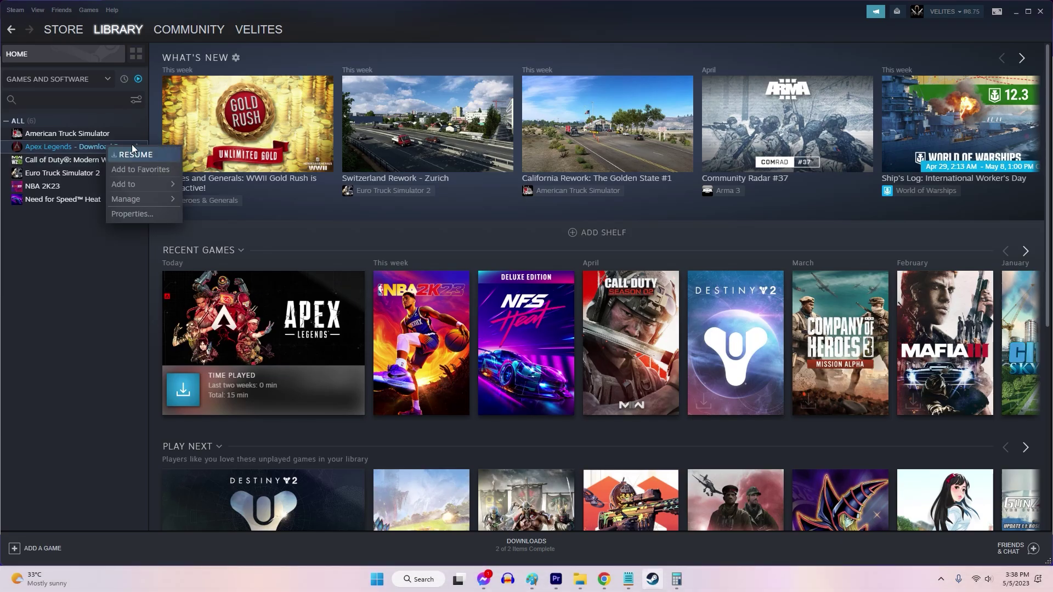
pyautogui.moveTo(126, 199)
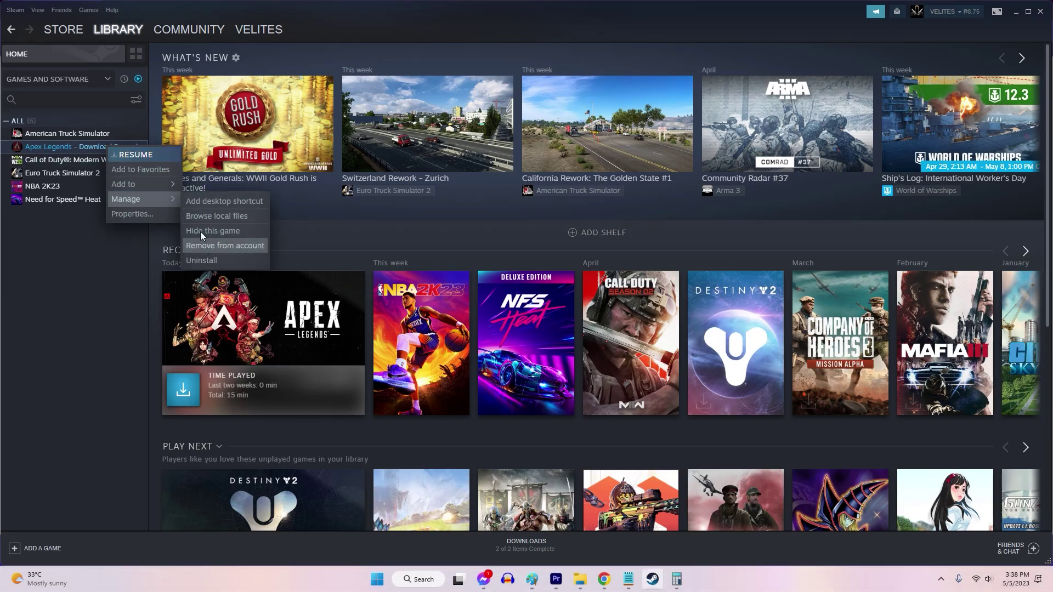
pyautogui.click(133, 214)
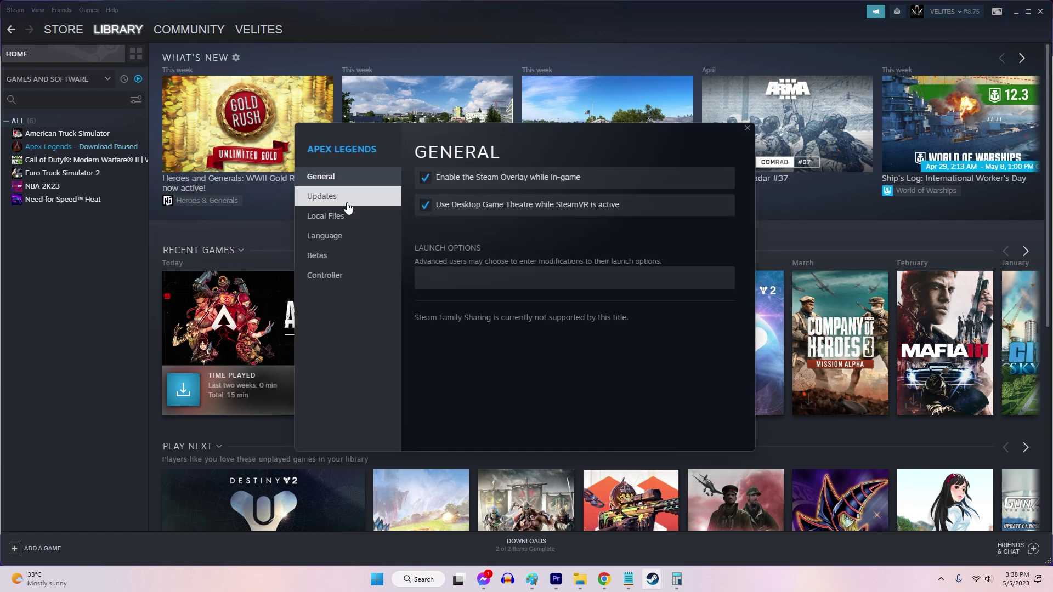
pyautogui.click(347, 204)
pyautogui.click(599, 250)
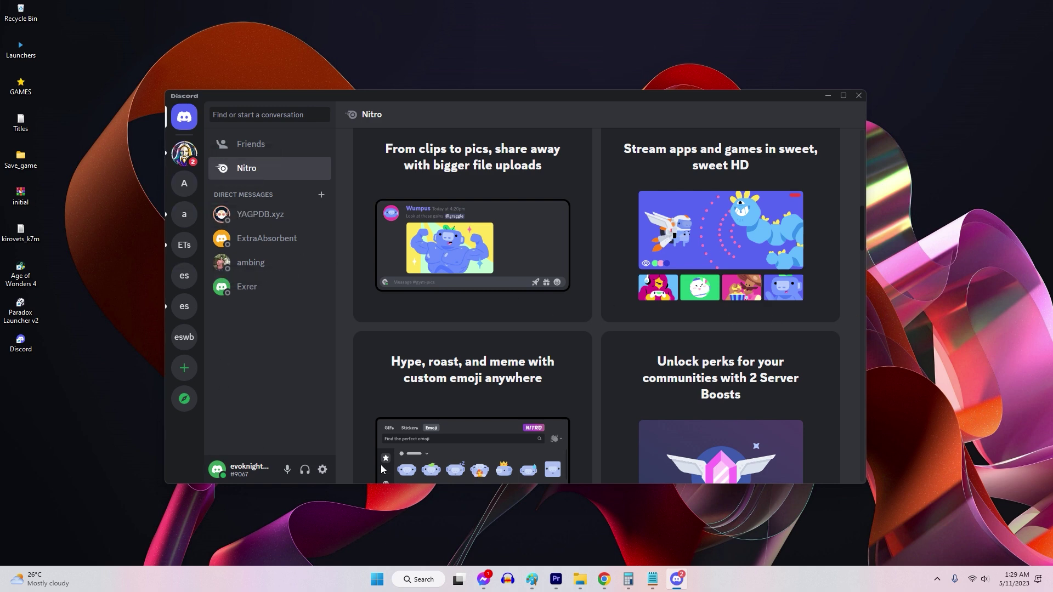
# - Switch off Discord's in-game overlay in its Game Overlay settings
pyautogui.click(326, 465)
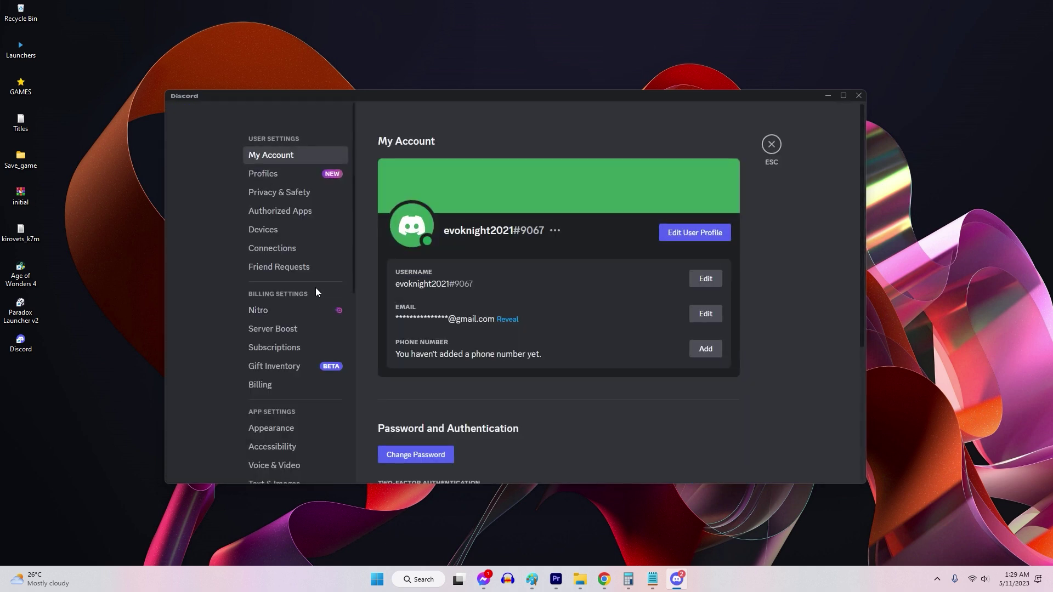
pyautogui.scroll(-4, 301, 286)
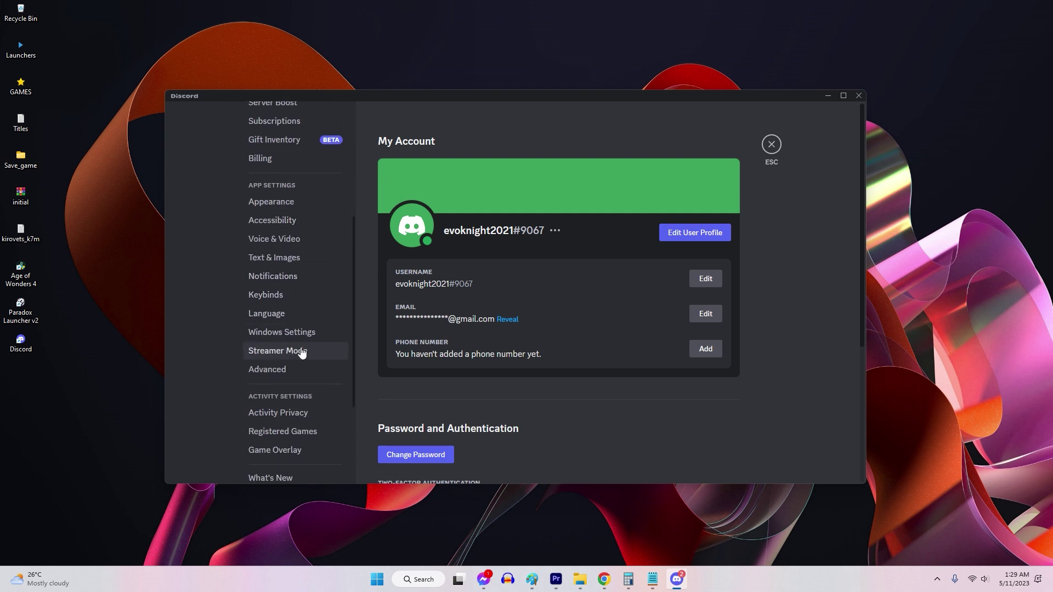
pyautogui.scroll(-4, 301, 351)
pyautogui.click(294, 306)
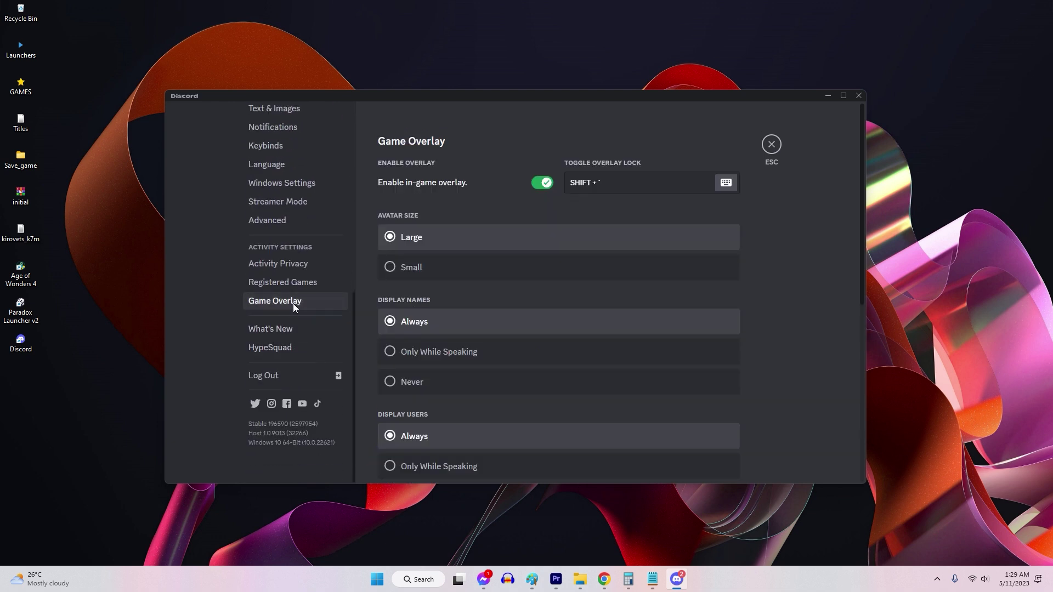
pyautogui.click(543, 184)
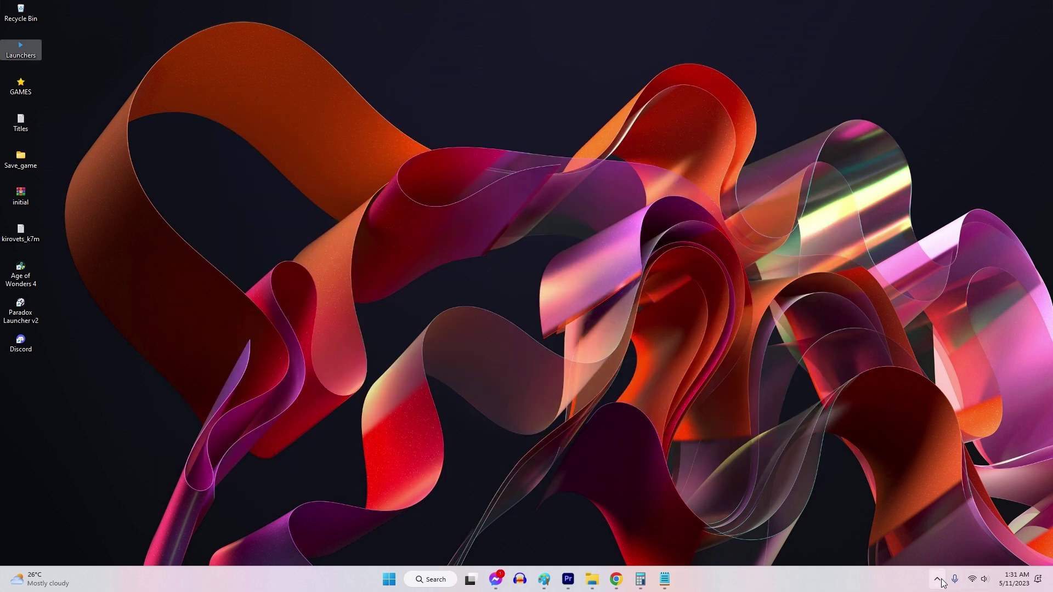
# - Launch GeForce Experience from the tray icon and open its general settings
pyautogui.click(936, 579)
pyautogui.rightClick(914, 524)
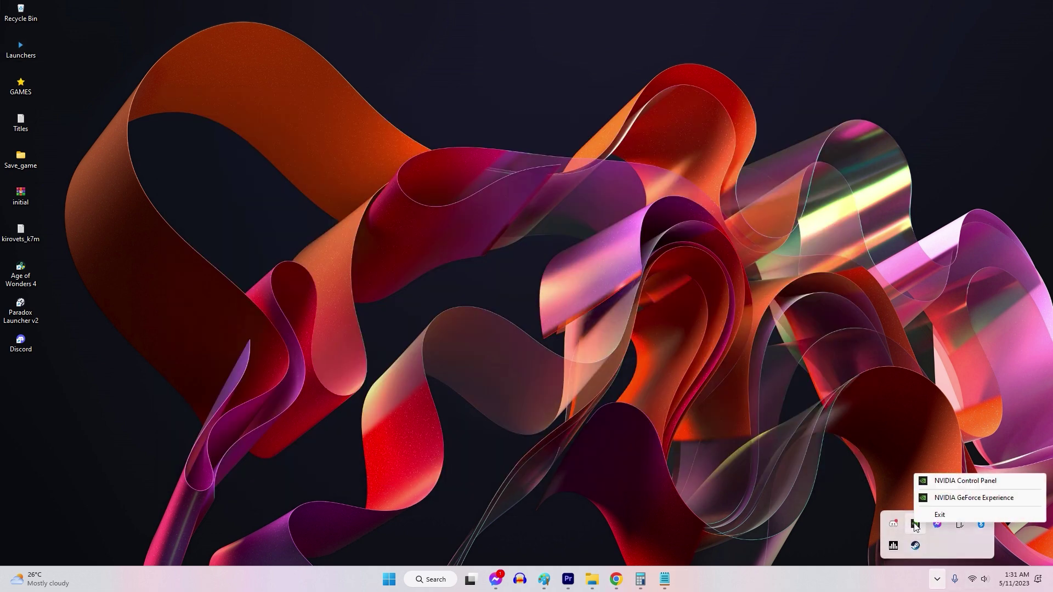
pyautogui.click(958, 496)
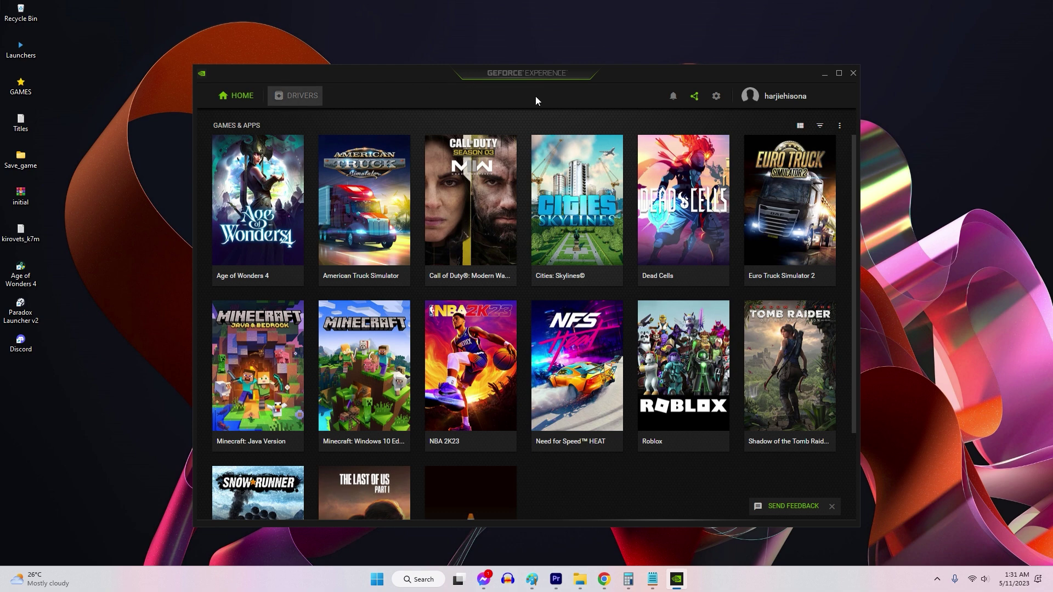
pyautogui.click(716, 98)
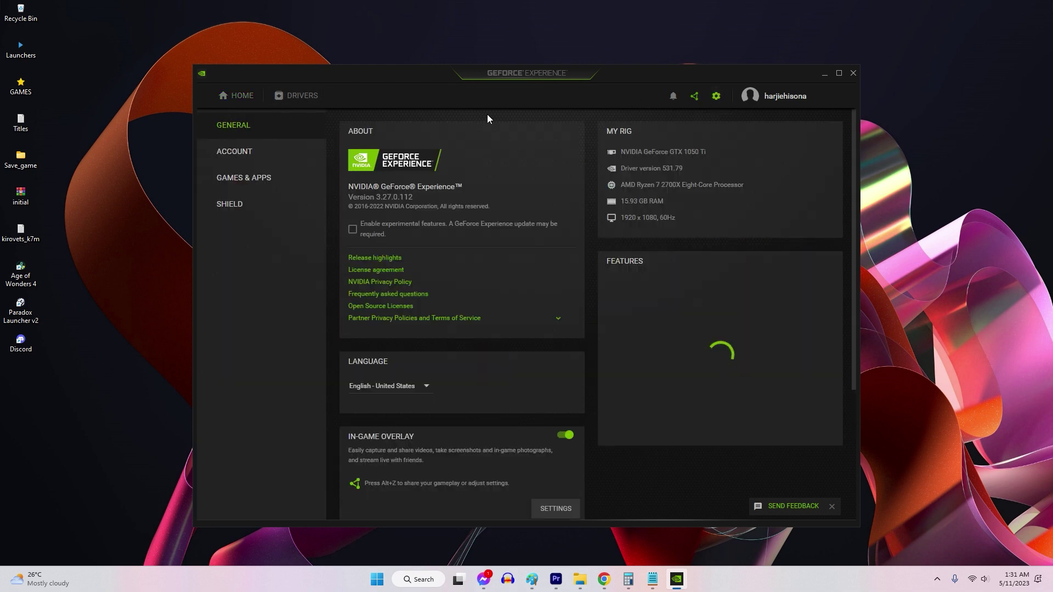
pyautogui.scroll(-4, 448, 317)
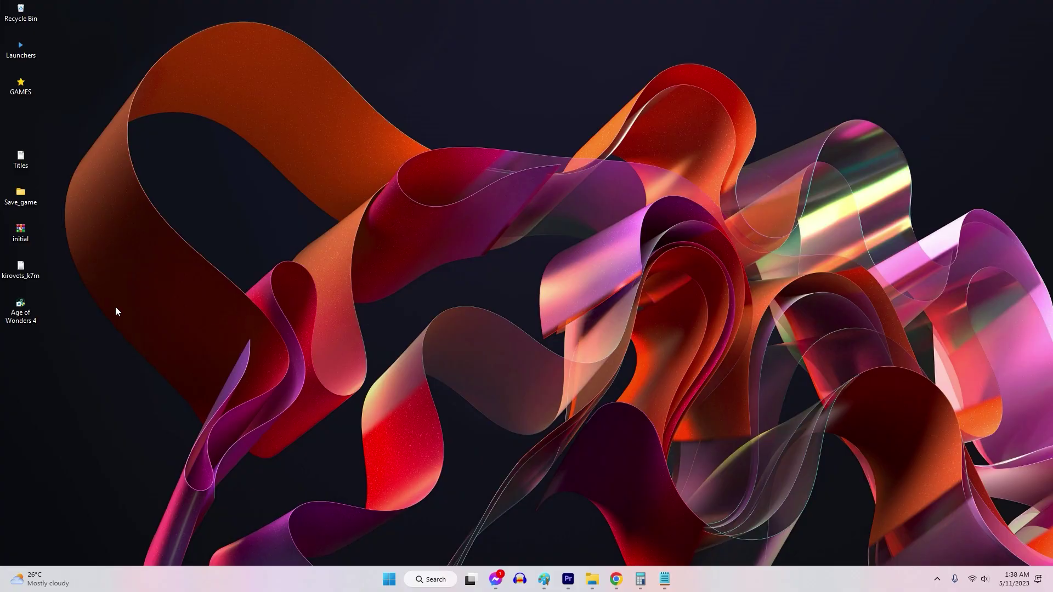
# - Bring up the options menu for the Age of Wonders 4 desktop shortcut
pyautogui.rightClick(30, 311)
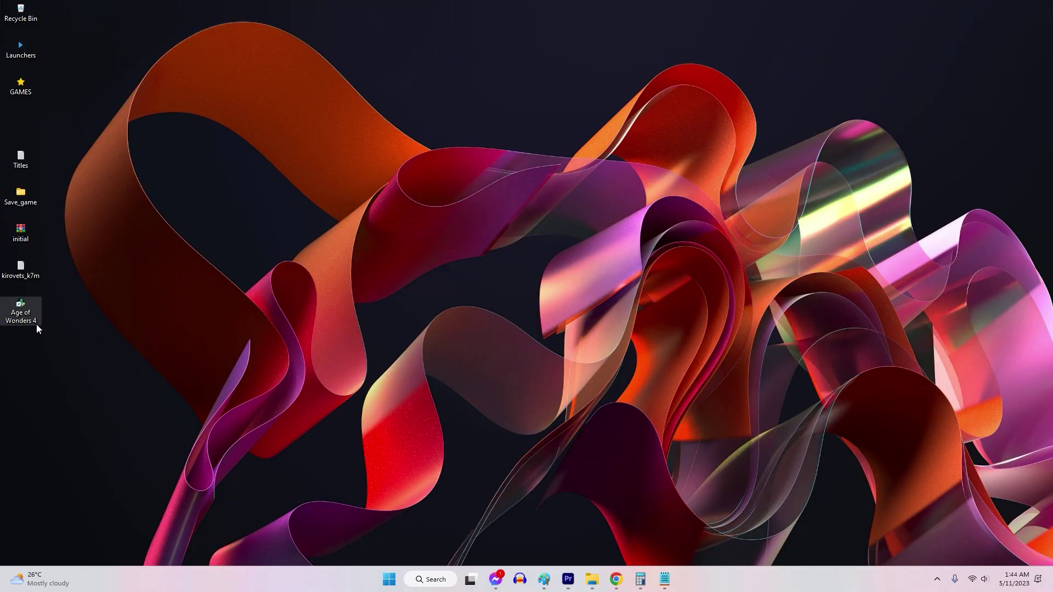
# - Set the AOW4 executable in its game folder to Windows 7 compatibility mode
pyautogui.rightClick(31, 320)
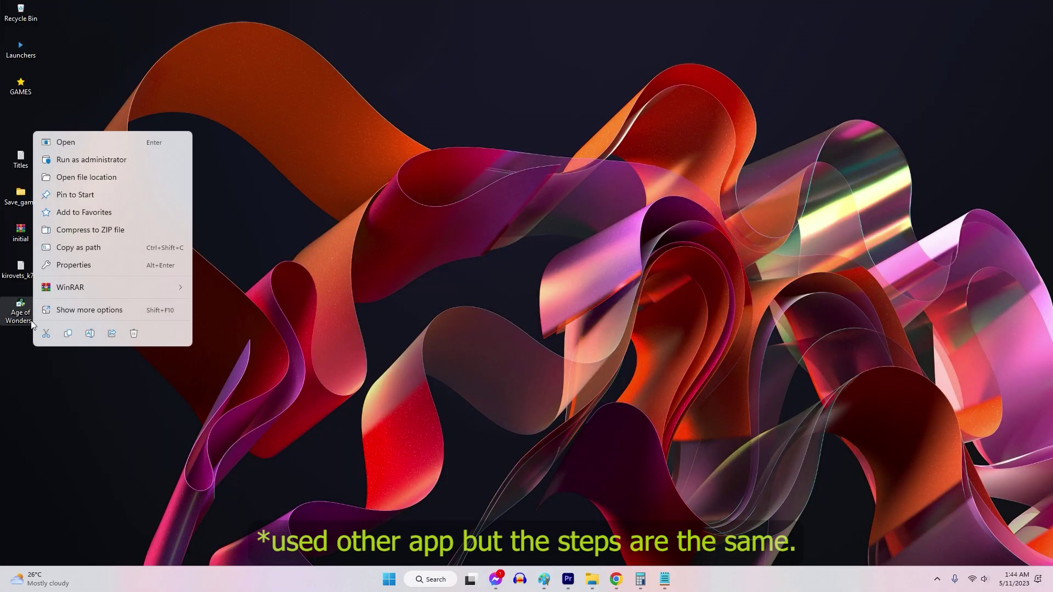
pyautogui.click(86, 177)
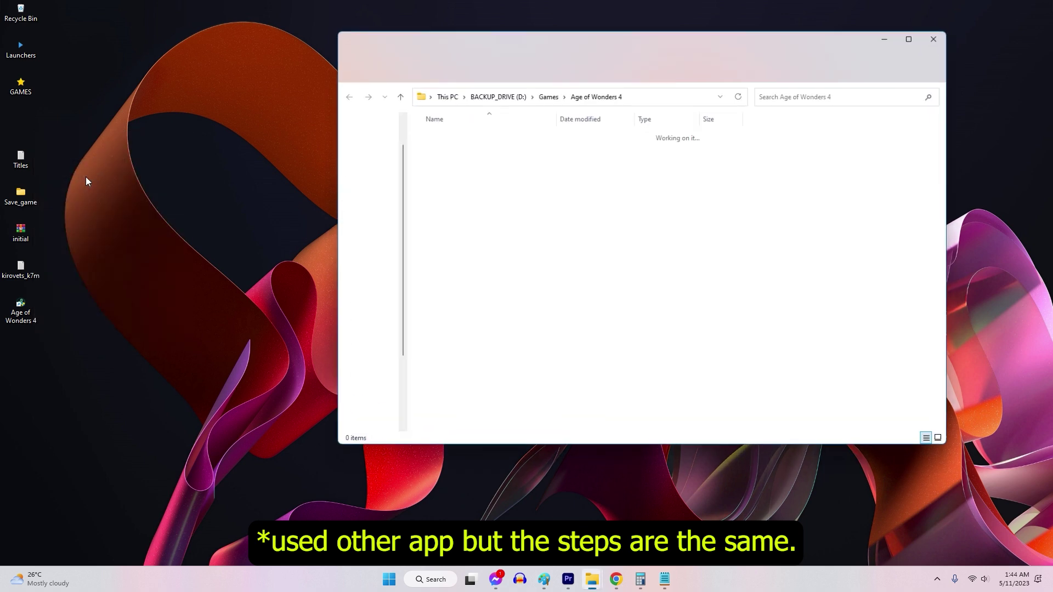
pyautogui.rightClick(481, 294)
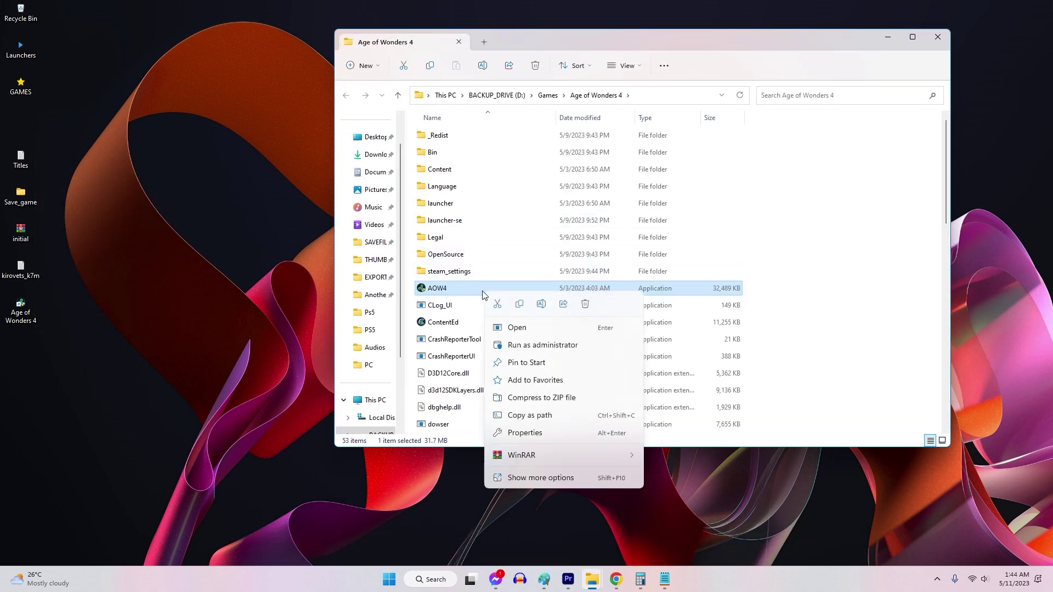
pyautogui.click(550, 432)
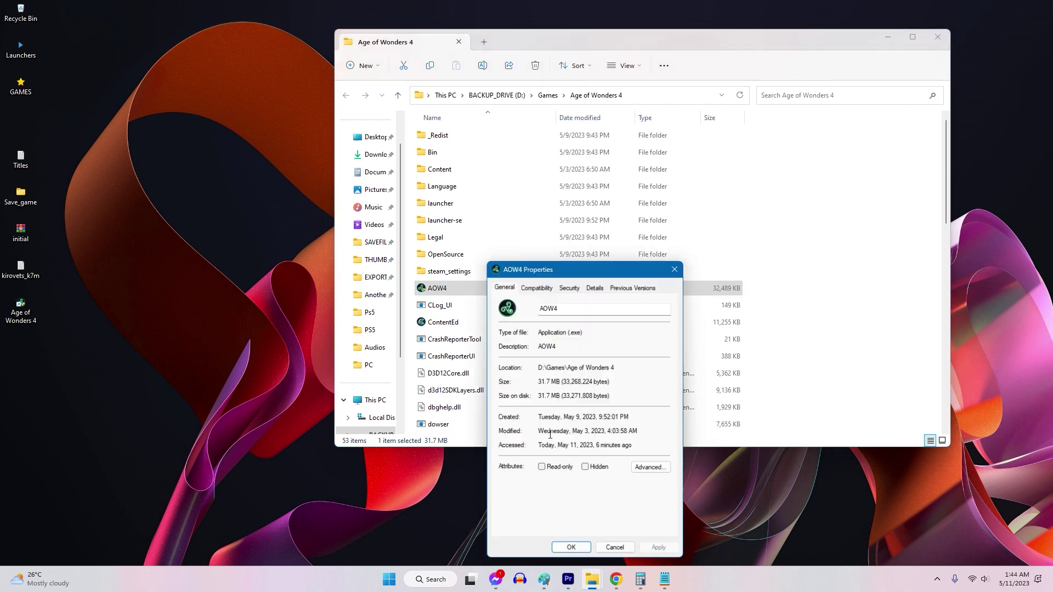
pyautogui.click(538, 286)
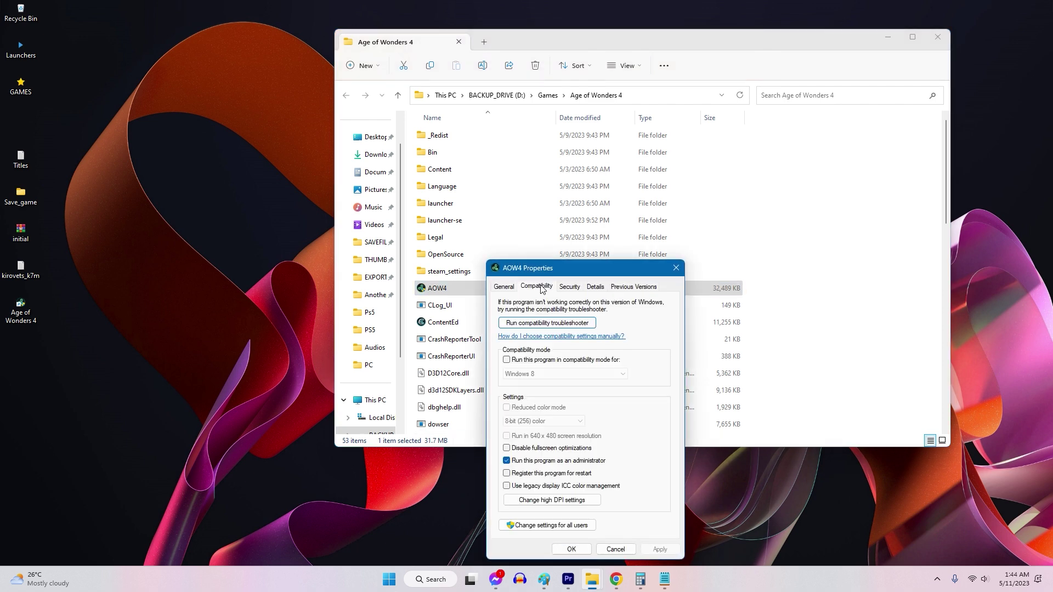
pyautogui.click(507, 360)
pyautogui.click(618, 376)
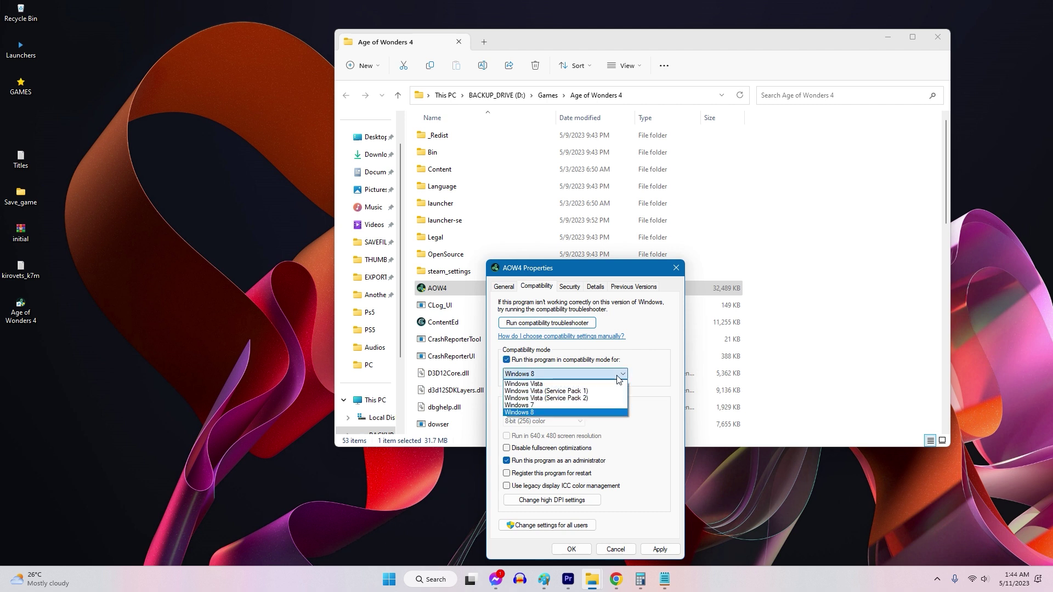
pyautogui.click(543, 405)
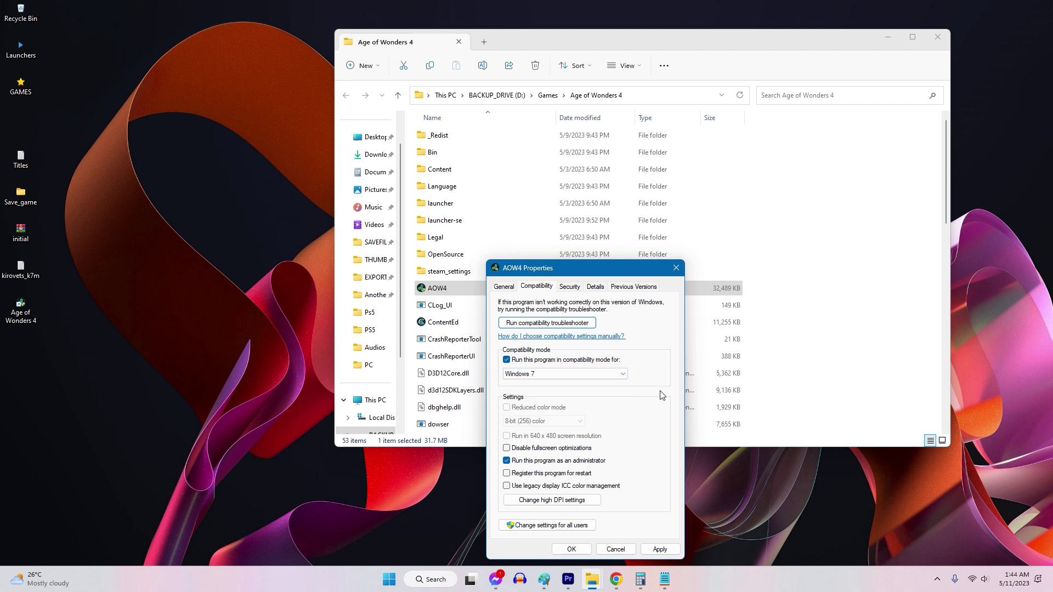
pyautogui.click(660, 549)
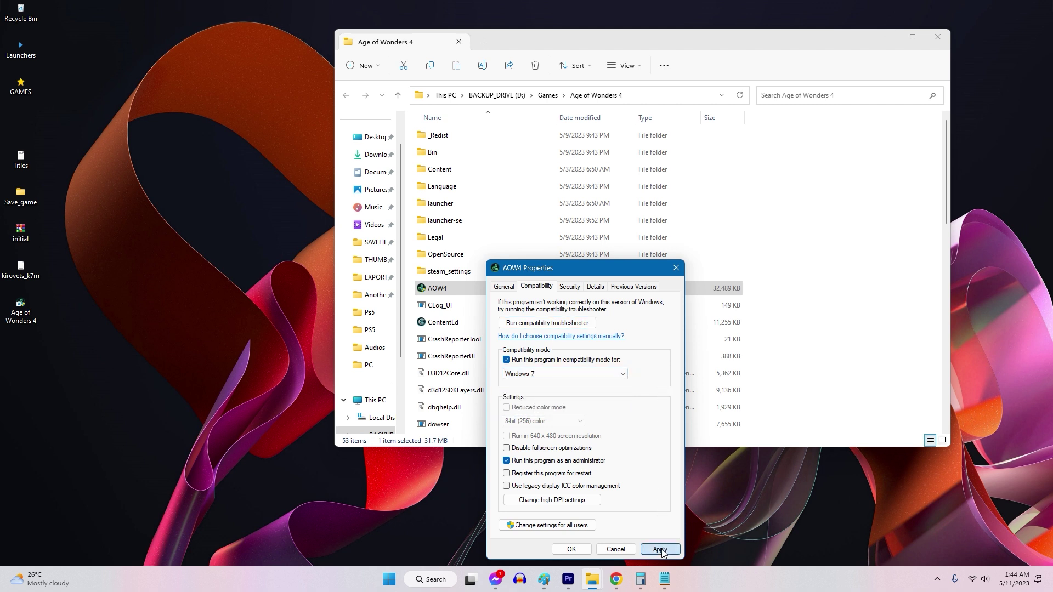
pyautogui.click(572, 549)
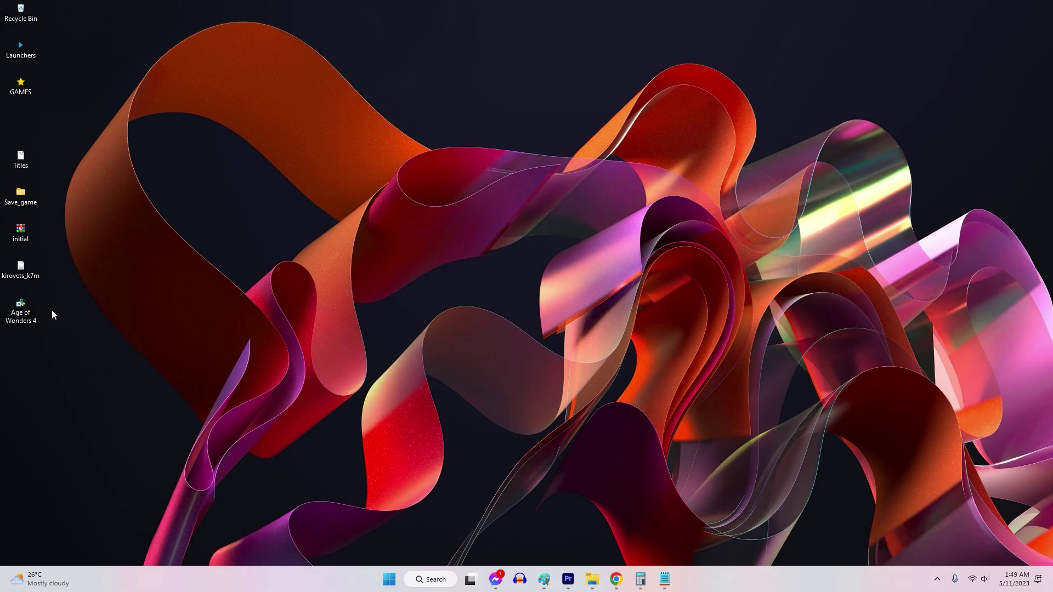
# - Tick Disable fullscreen optimizations in the Age of Wonders 4 shortcut's compatibility properties
pyautogui.rightClick(24, 311)
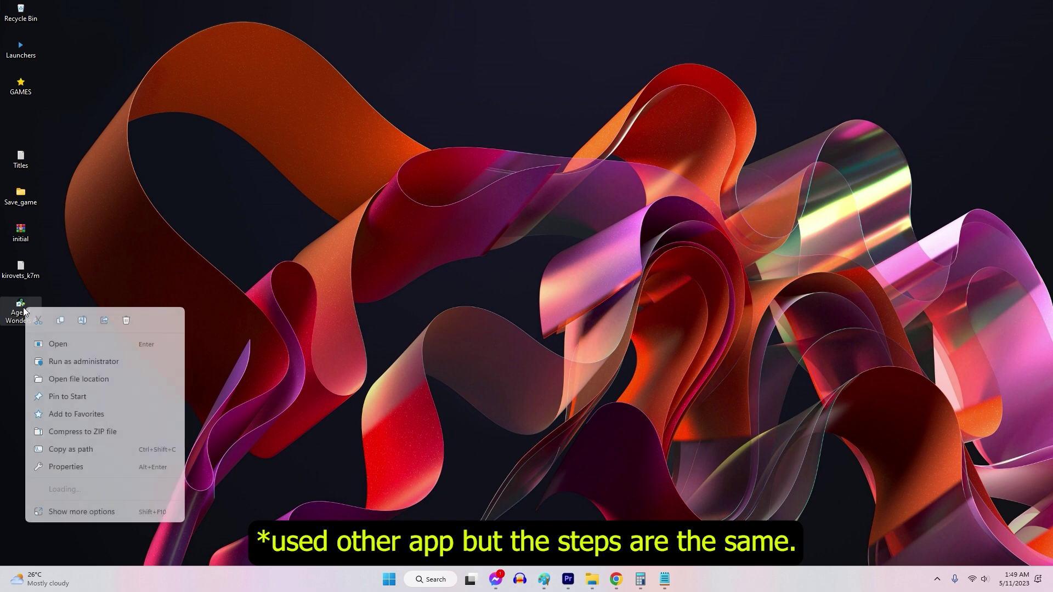
pyautogui.click(71, 467)
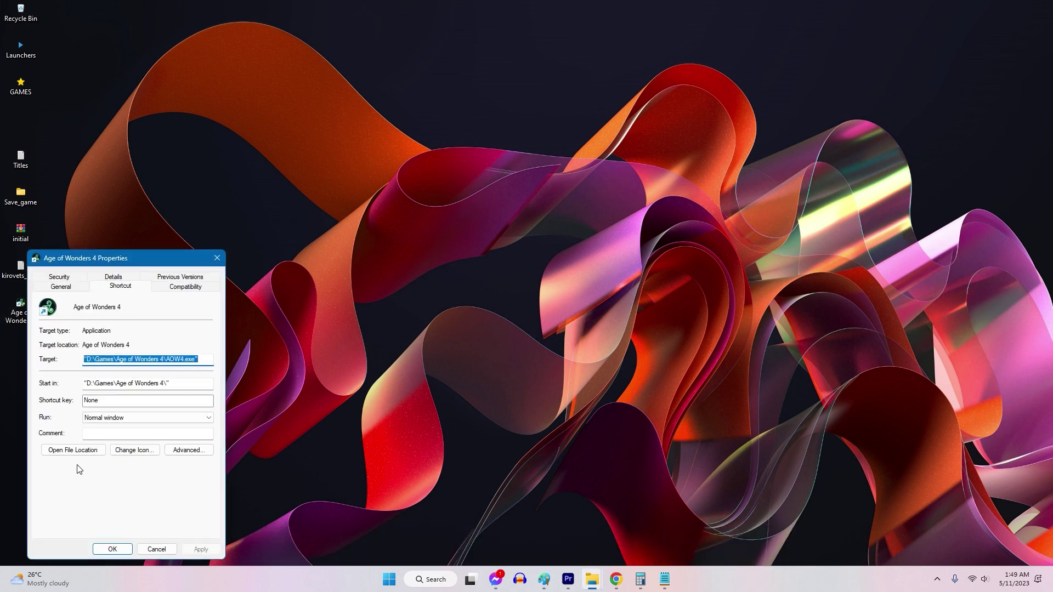
pyautogui.moveTo(167, 258); pyautogui.dragTo(273, 146)
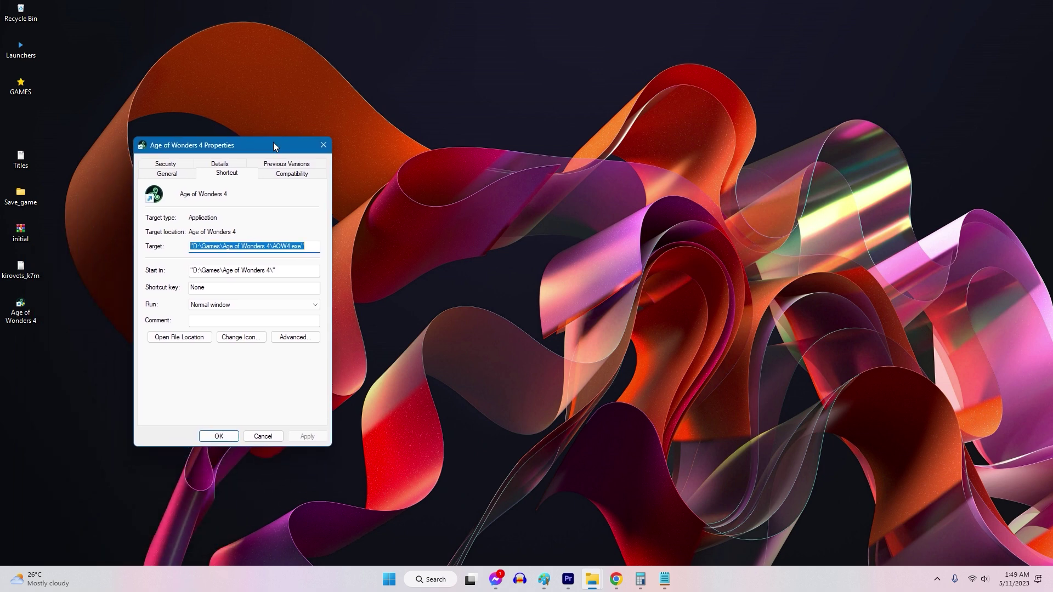
pyautogui.click(308, 177)
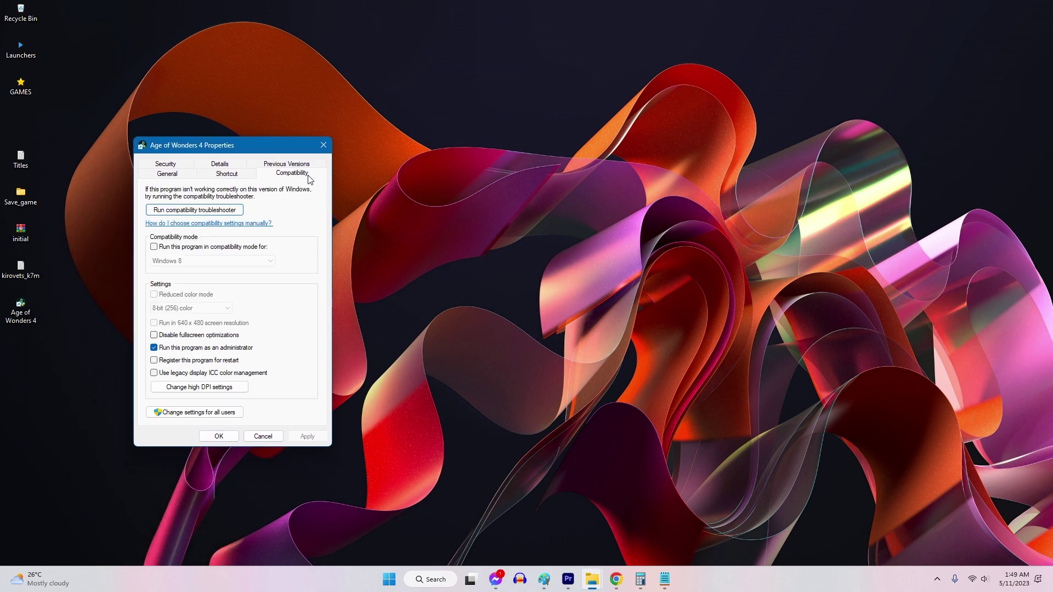
pyautogui.click(155, 336)
pyautogui.click(306, 436)
pyautogui.click(218, 436)
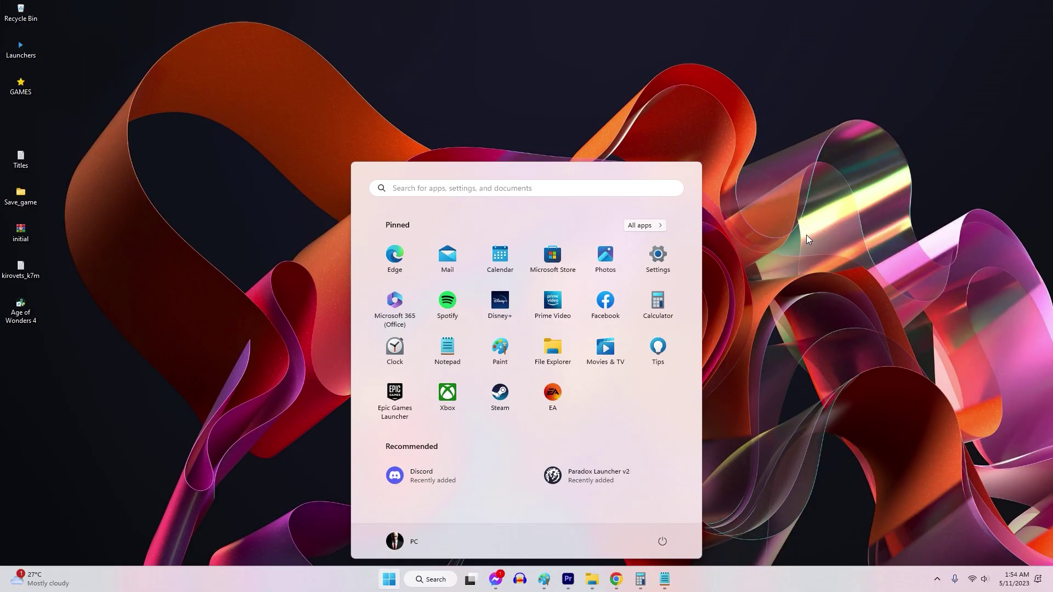
# - Open Control Panel's installed programs list via a 'control' Start search
pyautogui.write('control')
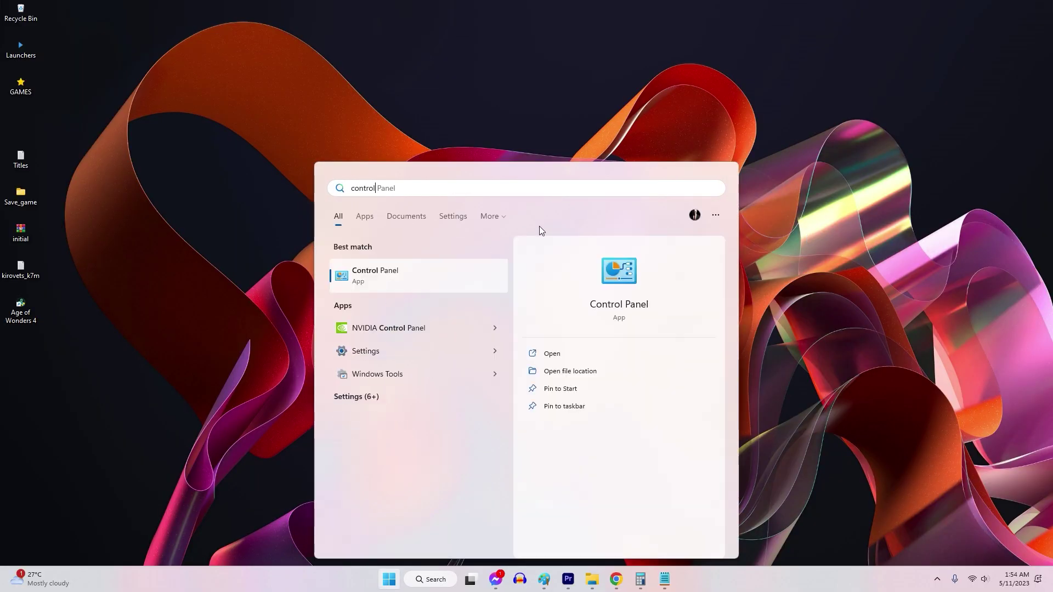
pyautogui.click(422, 286)
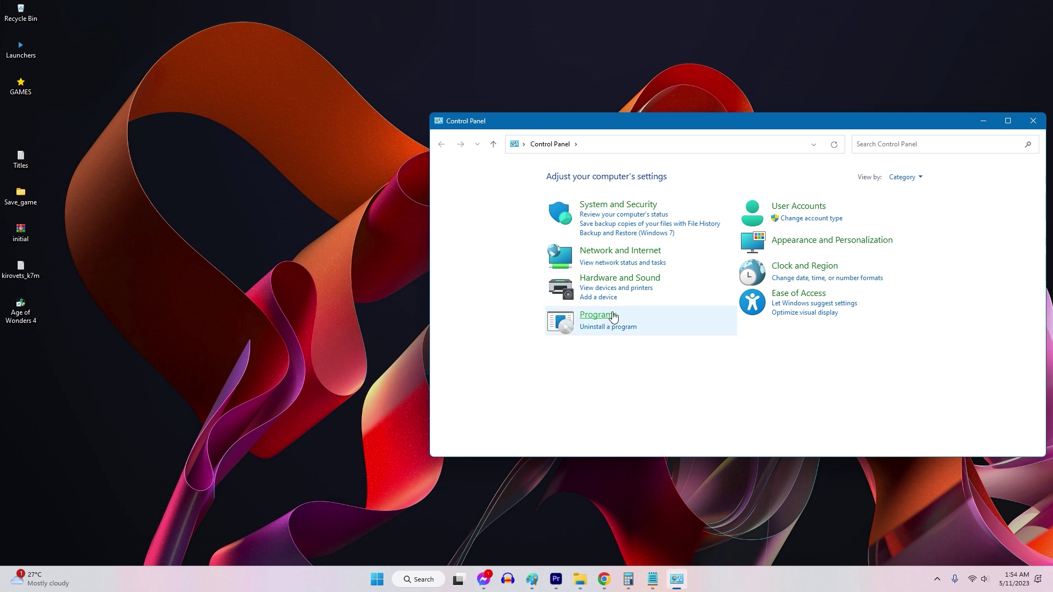
pyautogui.moveTo(735, 122); pyautogui.dragTo(602, 114)
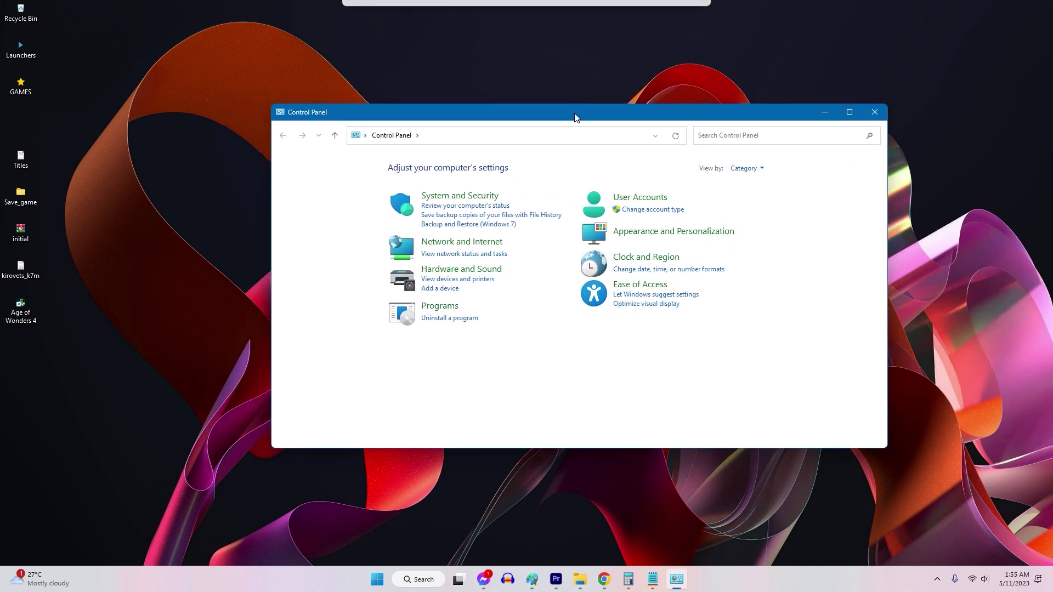
pyautogui.click(481, 320)
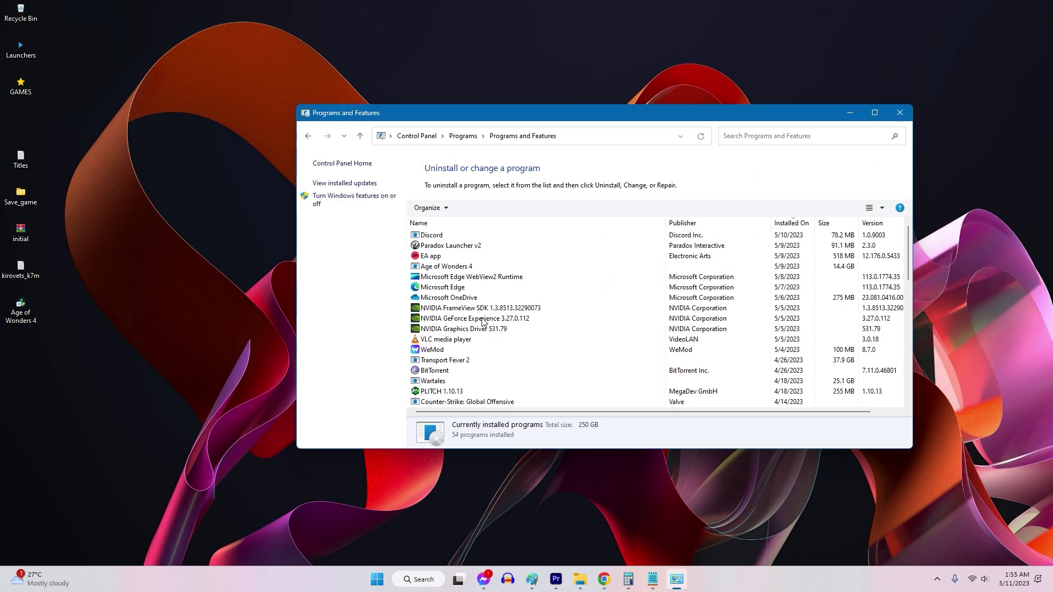
# - Start uninstalling Counter-Strike: Global Offensive from the programs list
pyautogui.click(453, 247)
pyautogui.scroll(-4, 458, 258)
pyautogui.click(491, 279)
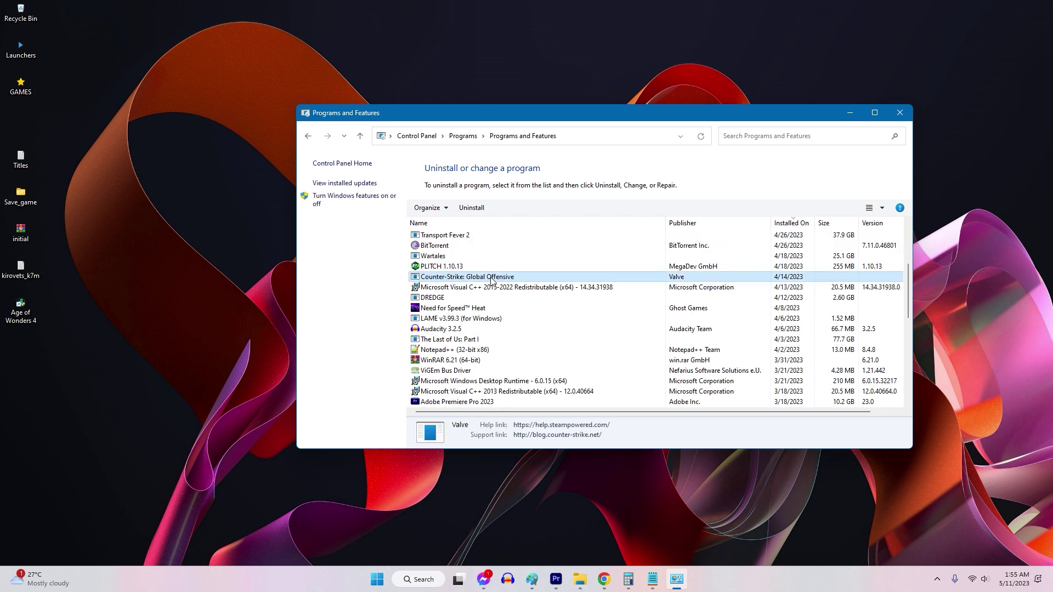
pyautogui.rightClick(492, 280)
pyautogui.click(544, 289)
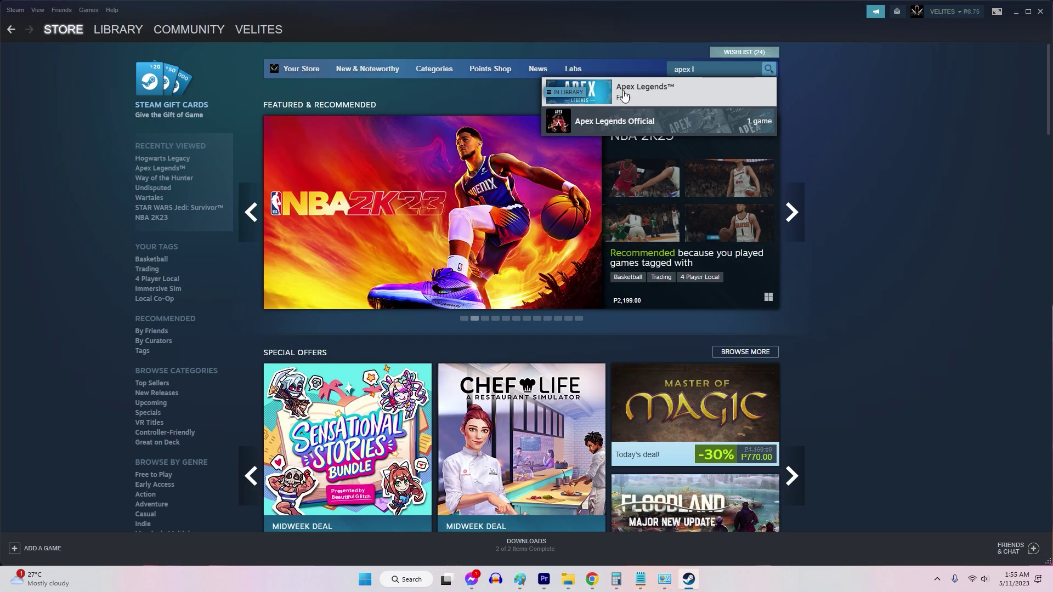
# - Open the Apex Legends Steam store page and start its installation
pyautogui.click(619, 92)
pyautogui.scroll(-1, 455, 359)
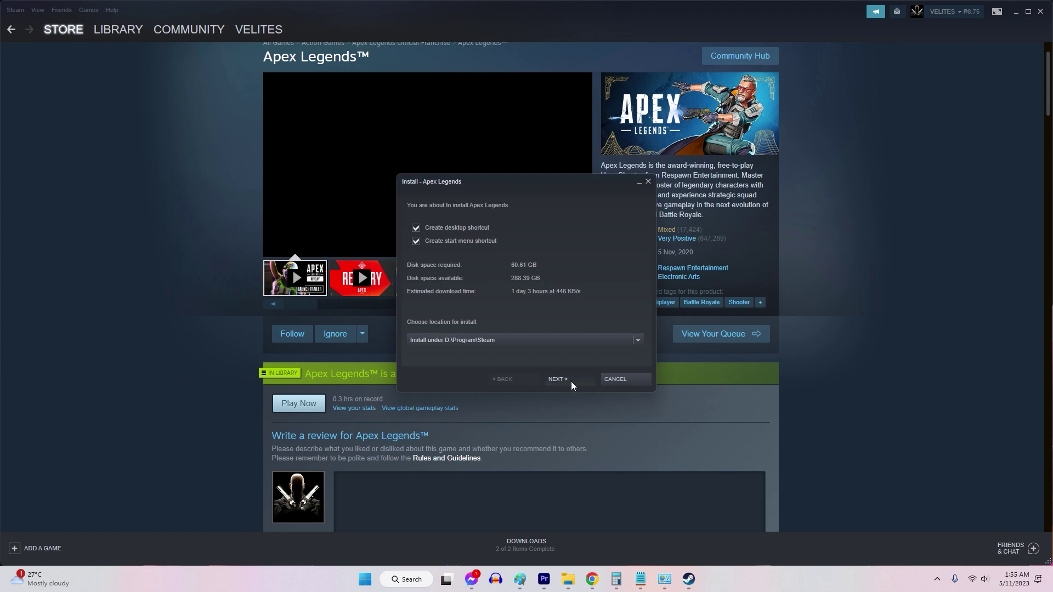
pyautogui.click(570, 380)
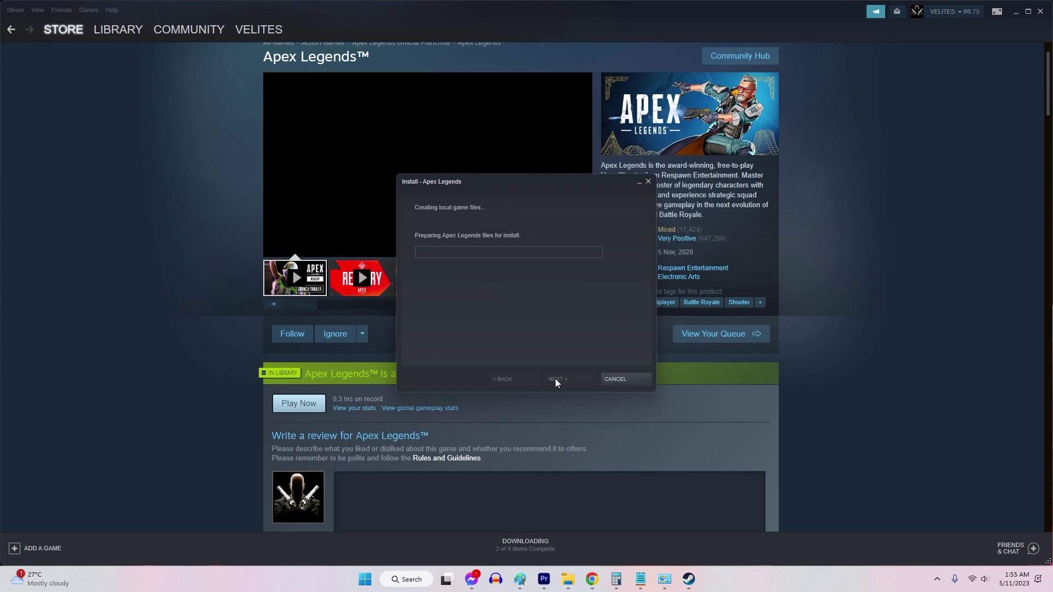